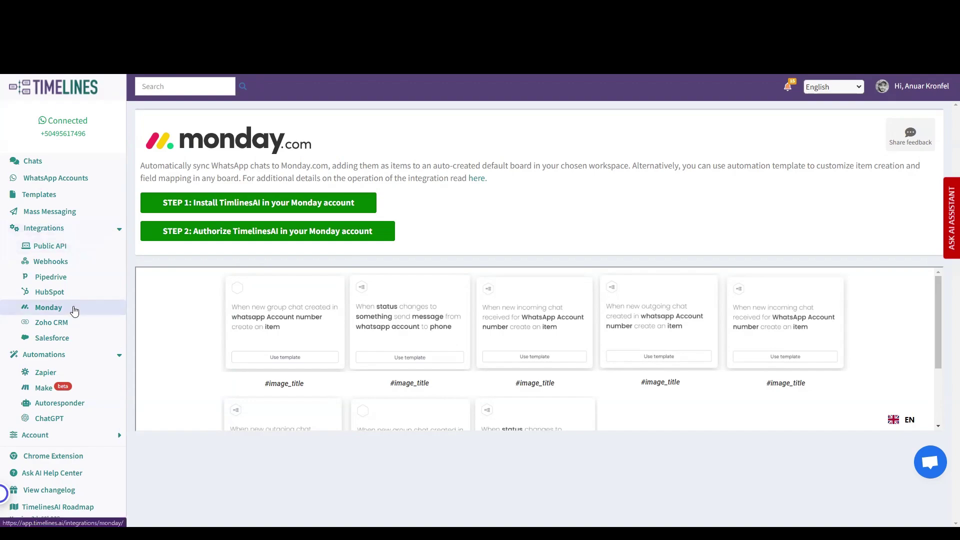
# Step: Install the TimelinesAI WhatsApp sync app with Specific Workspaces set to Main workspace
pyautogui.click(74, 311)
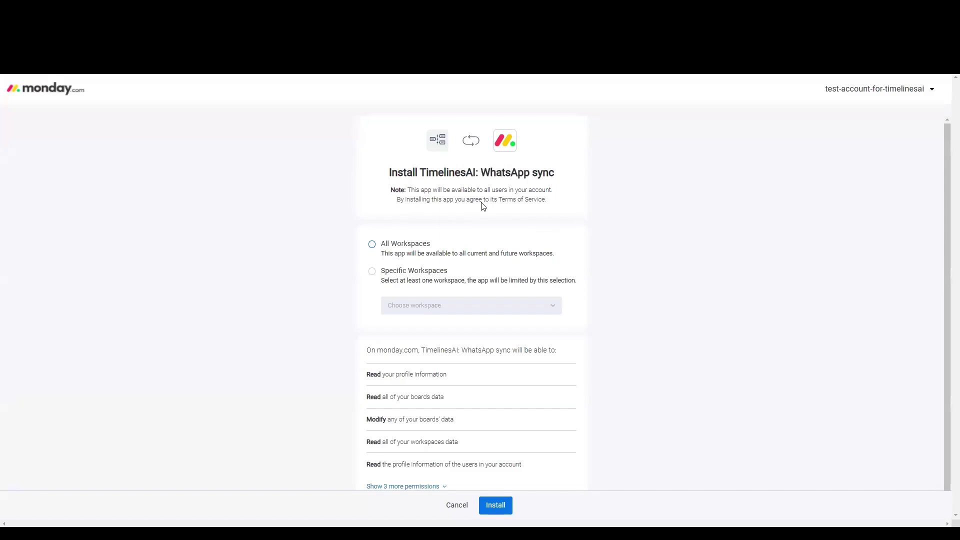
pyautogui.click(372, 273)
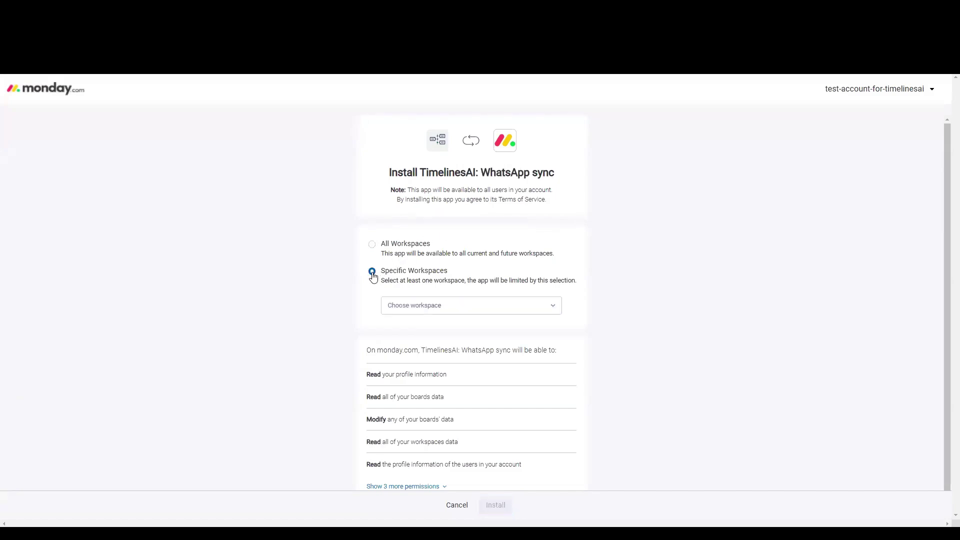
pyautogui.click(503, 312)
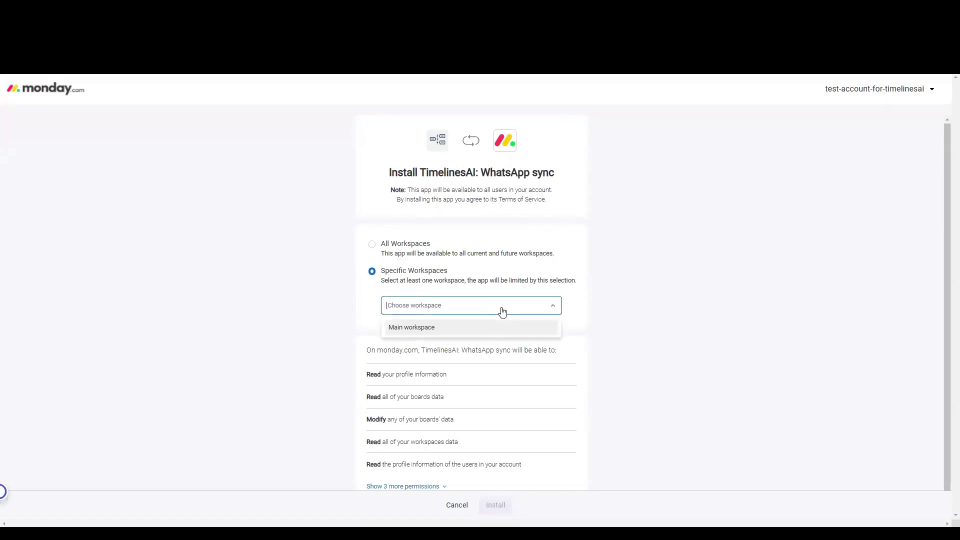
pyautogui.click(492, 326)
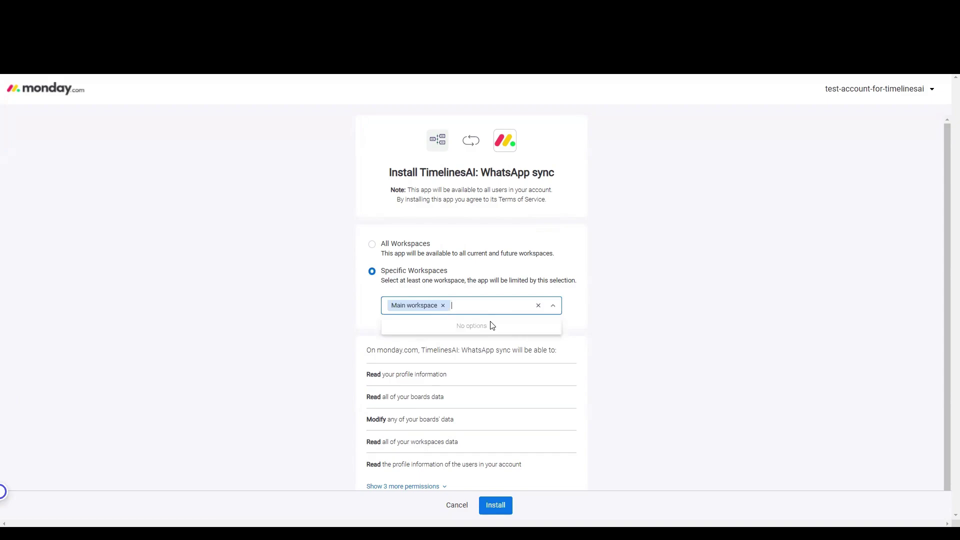
pyautogui.click(595, 332)
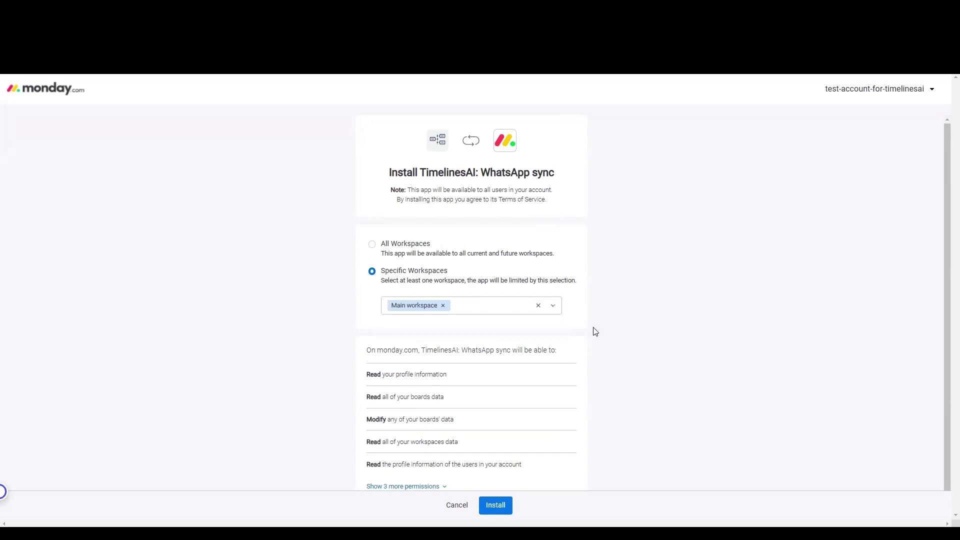
pyautogui.click(502, 510)
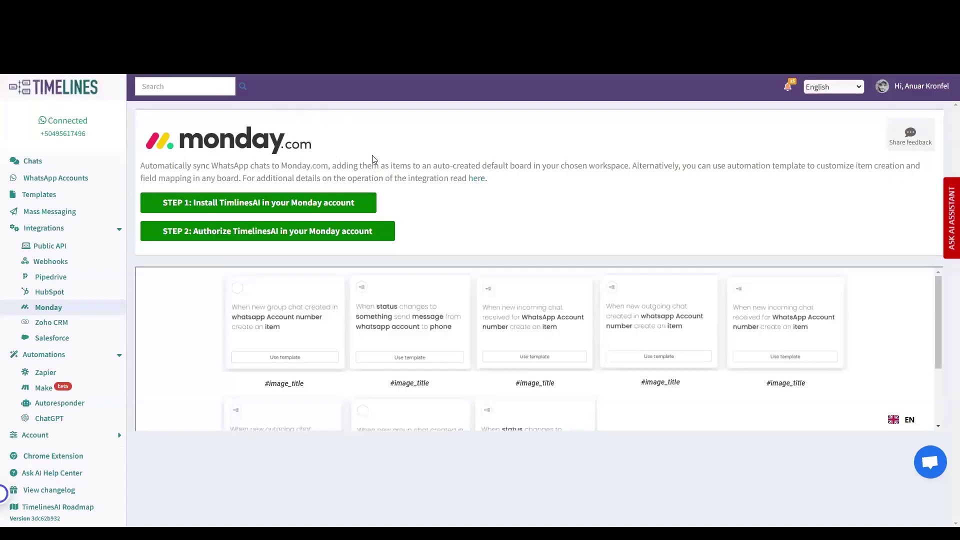
# Step: Authorize TimelinesAI on the Monday account after reviewing all permissions, including the three hidden ones
pyautogui.click(381, 233)
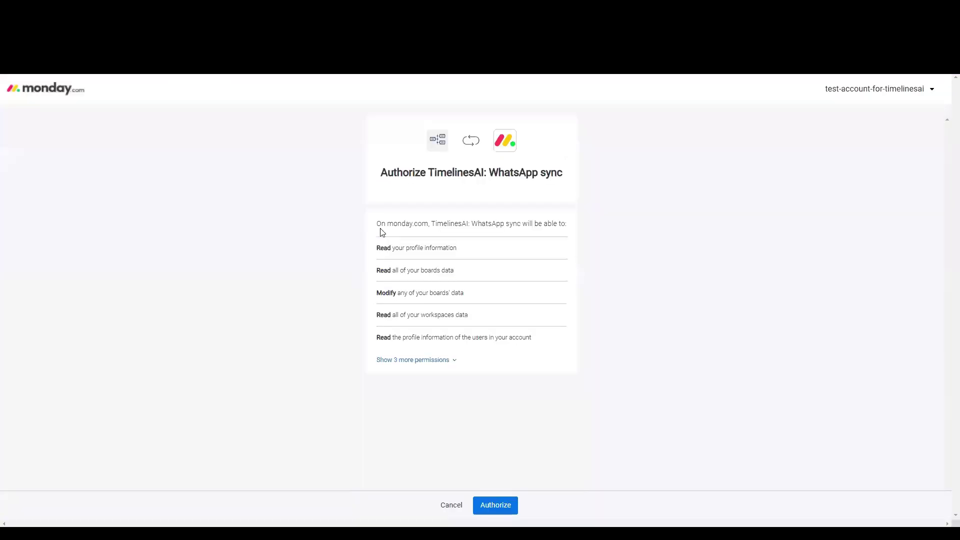
pyautogui.click(434, 359)
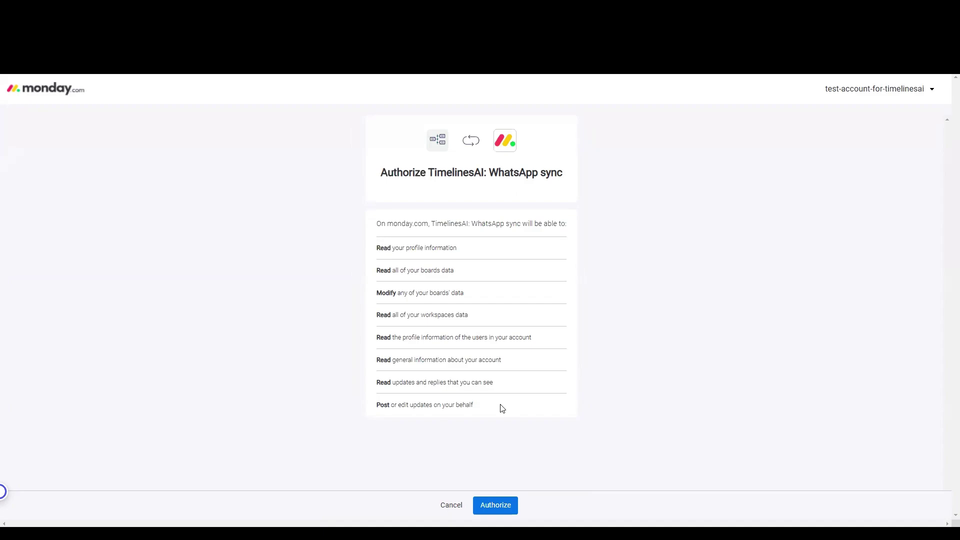
pyautogui.click(511, 506)
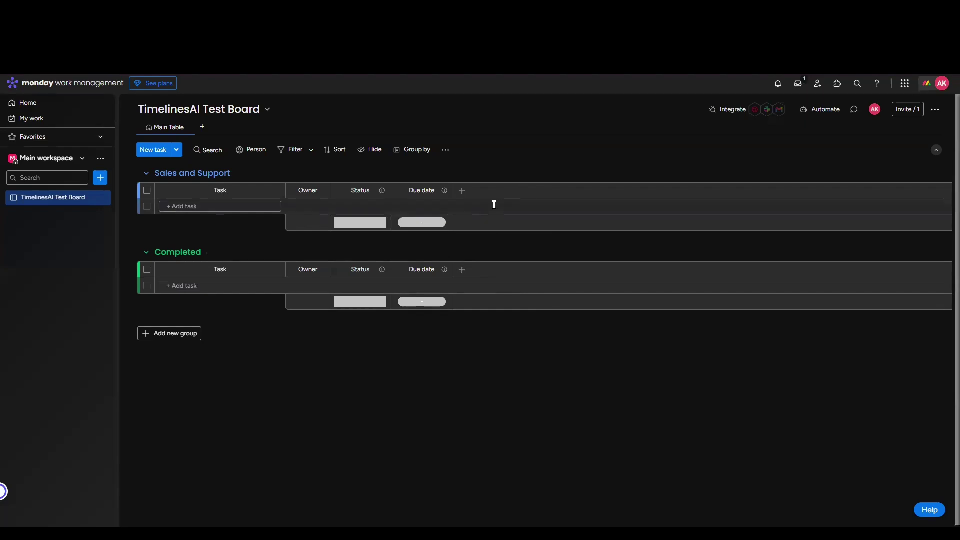
# Step: Add Phone and Link columns and order them Task, Phone, Link, Owner, Status, Due date
pyautogui.click(462, 191)
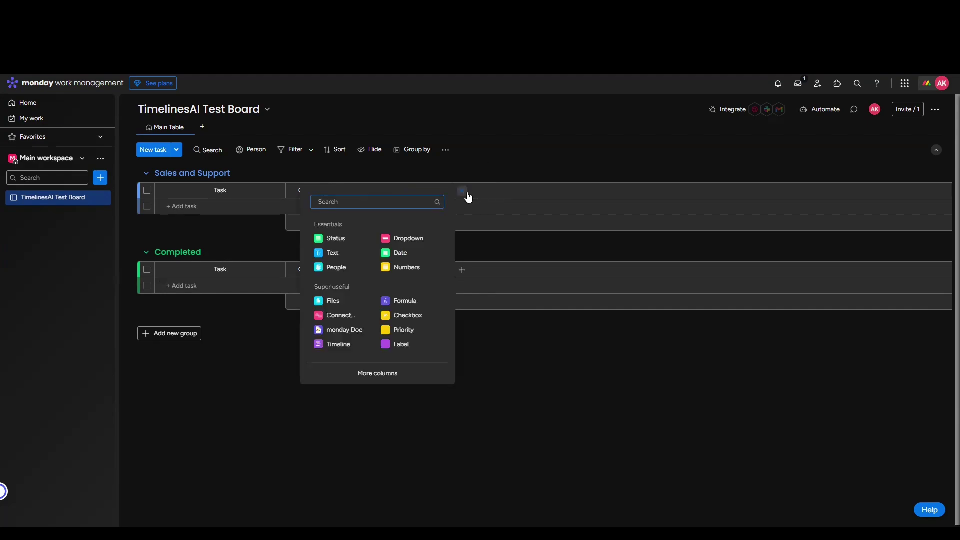
pyautogui.write('Phone')
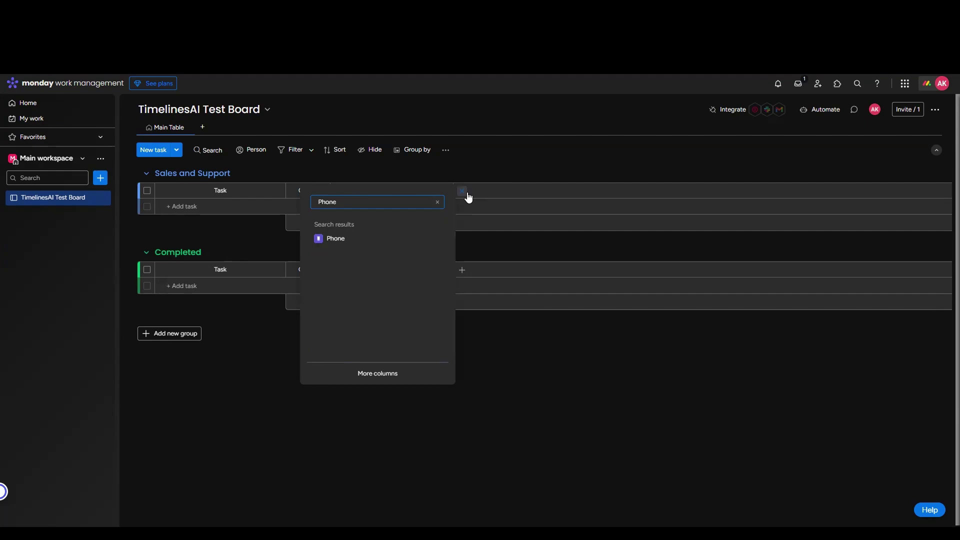
pyautogui.click(375, 239)
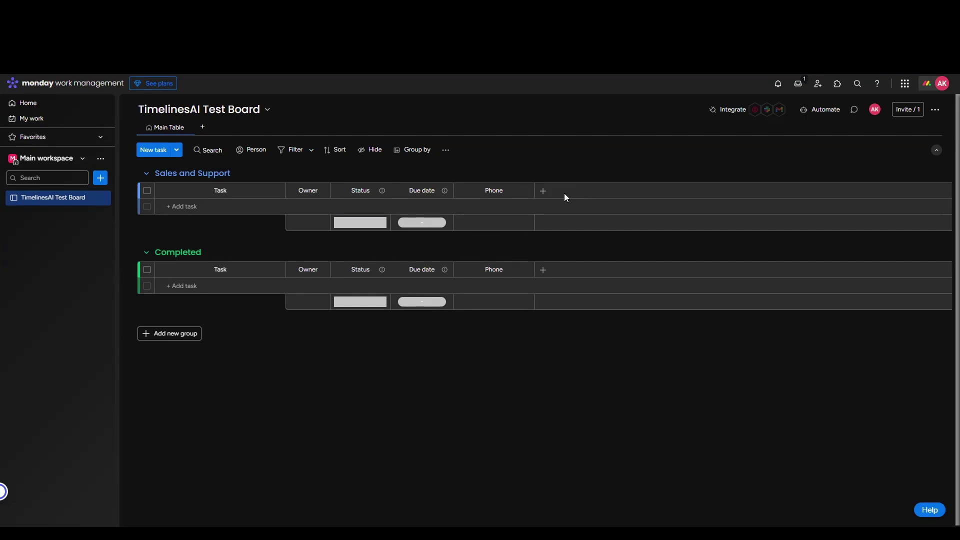
pyautogui.click(543, 192)
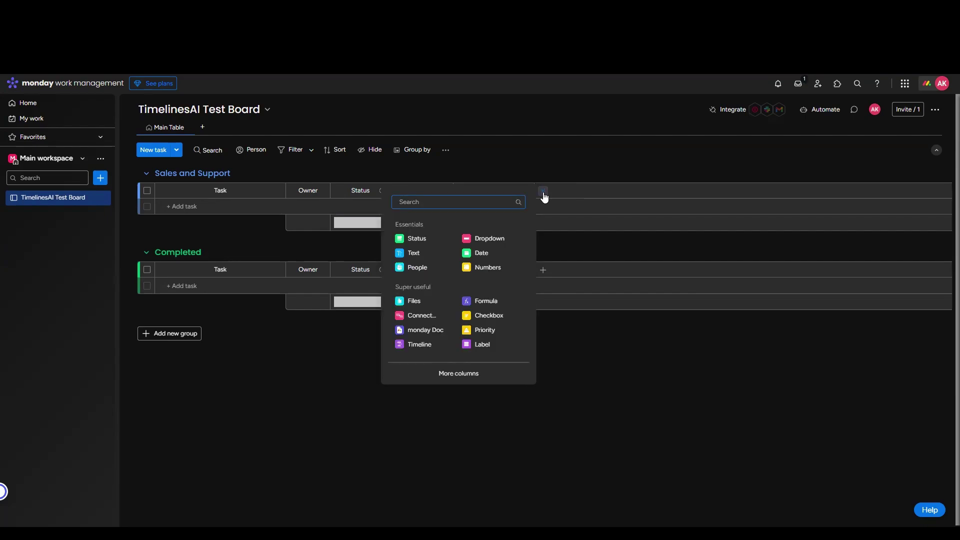
pyautogui.write('link')
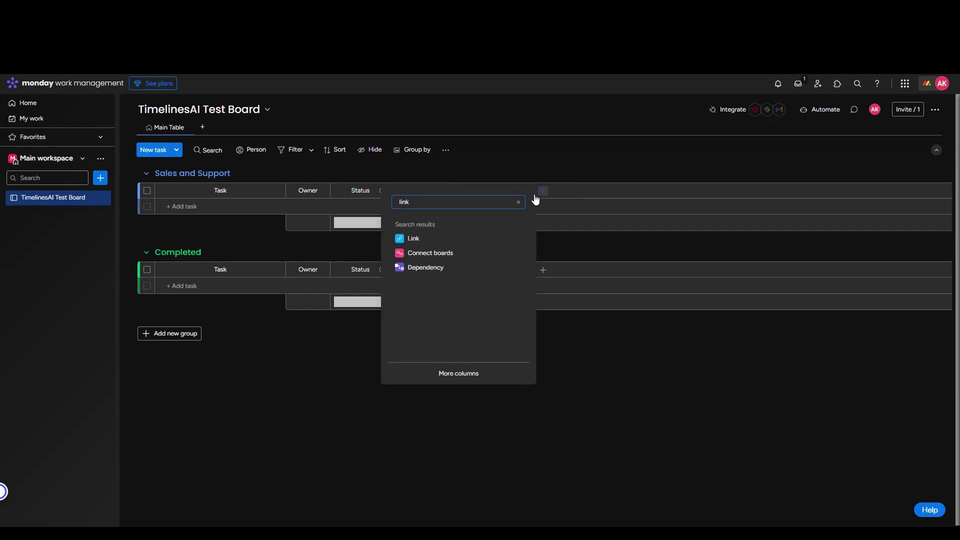
pyautogui.click(470, 239)
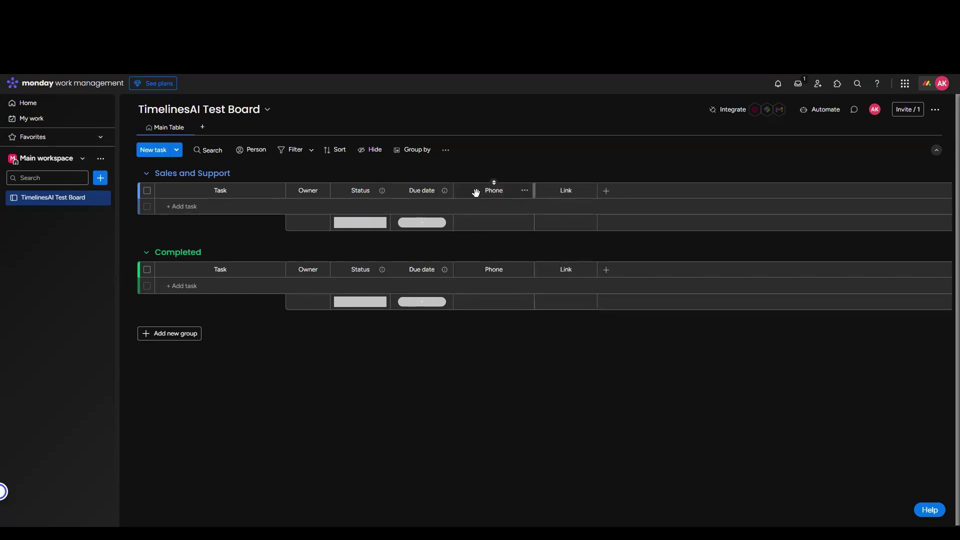
pyautogui.moveTo(475, 193); pyautogui.dragTo(306, 188)
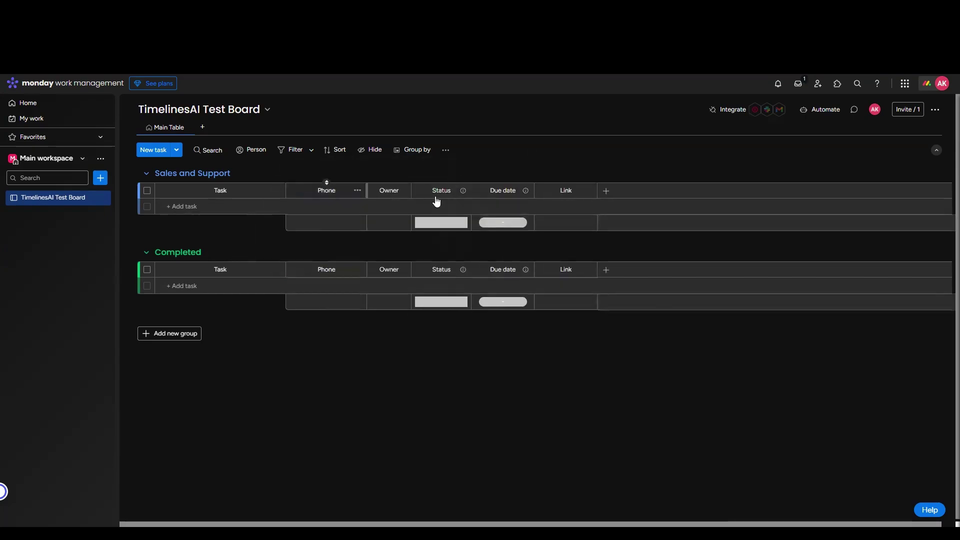
pyautogui.moveTo(542, 193); pyautogui.dragTo(385, 190)
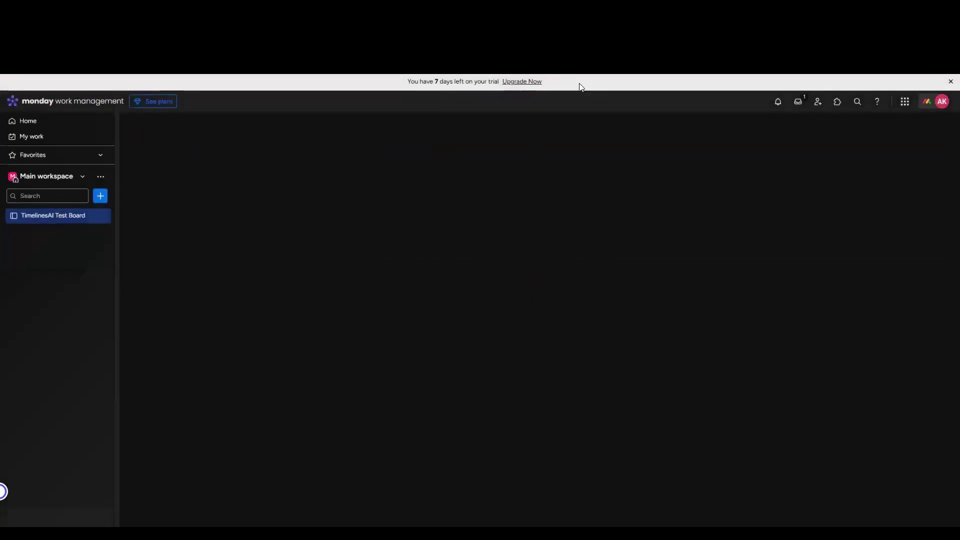
pyautogui.click(950, 81)
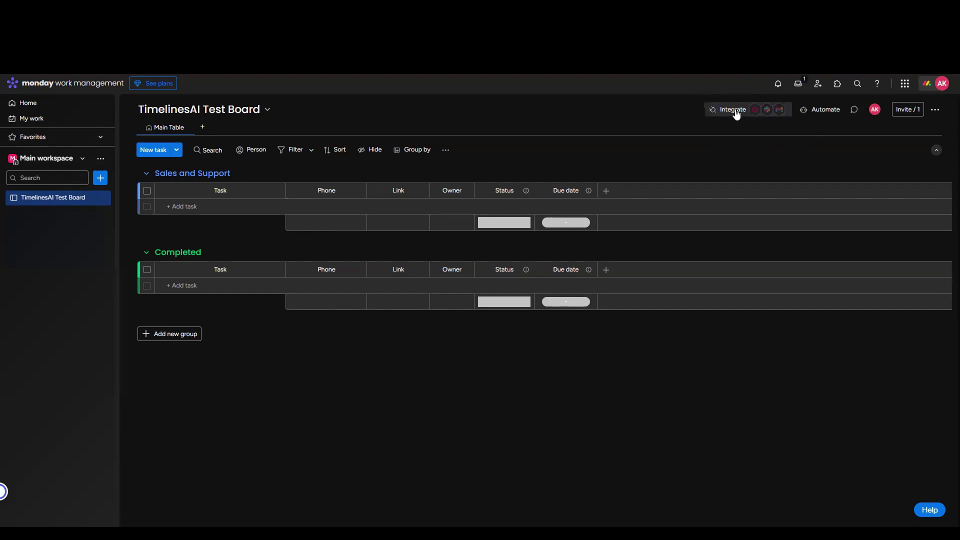
# Step: Search automation templates for 'TimelinesAI' and use the WhatsApp Chats incoming-chat create-item template
pyautogui.click(737, 115)
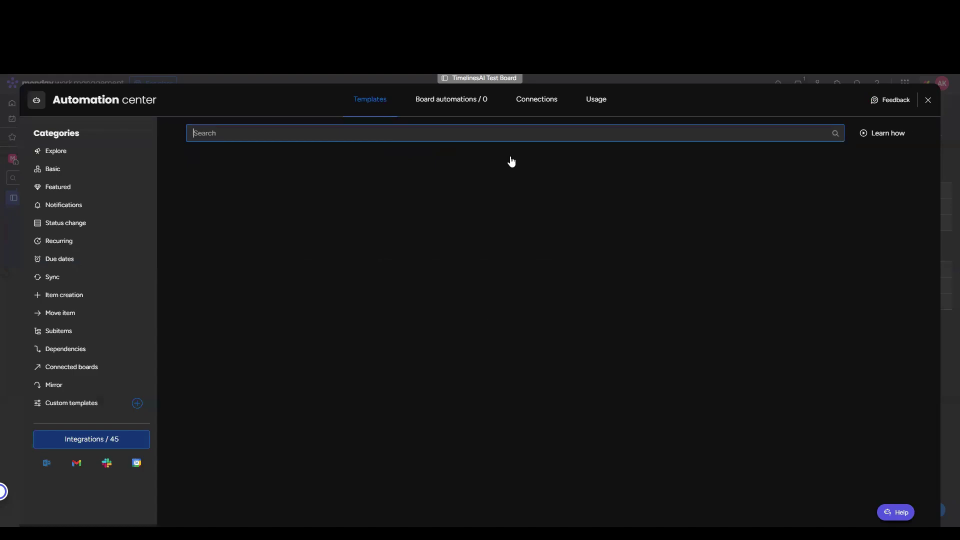
pyautogui.write('Timel')
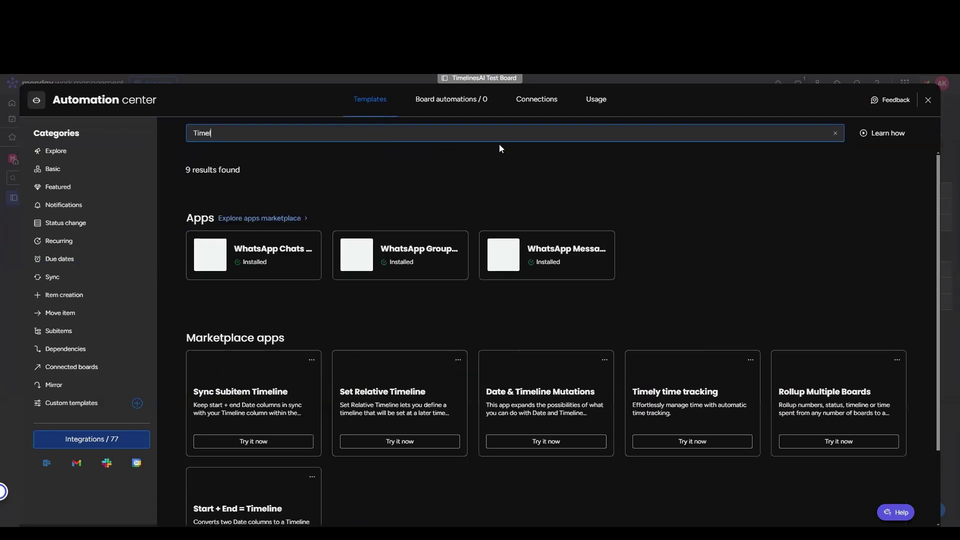
pyautogui.write('inesAI')
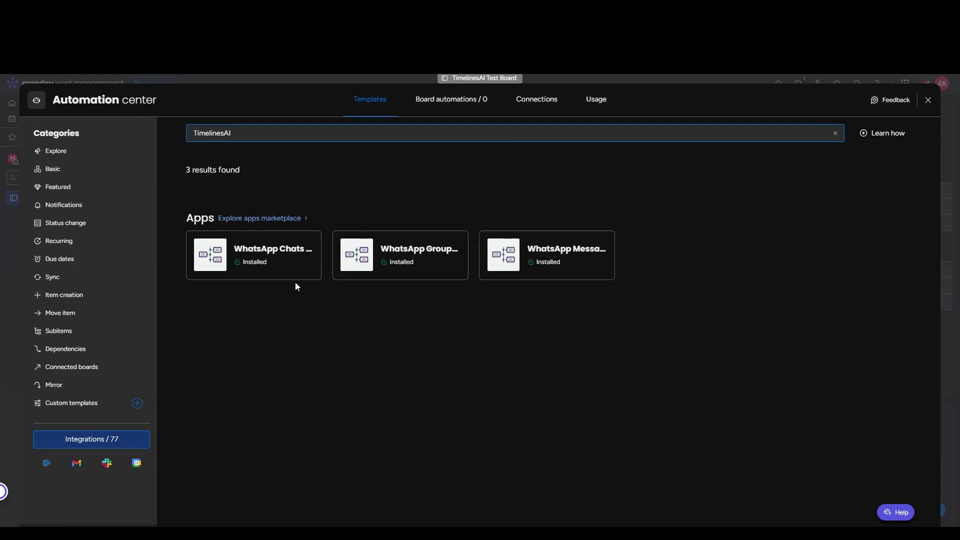
pyautogui.click(274, 256)
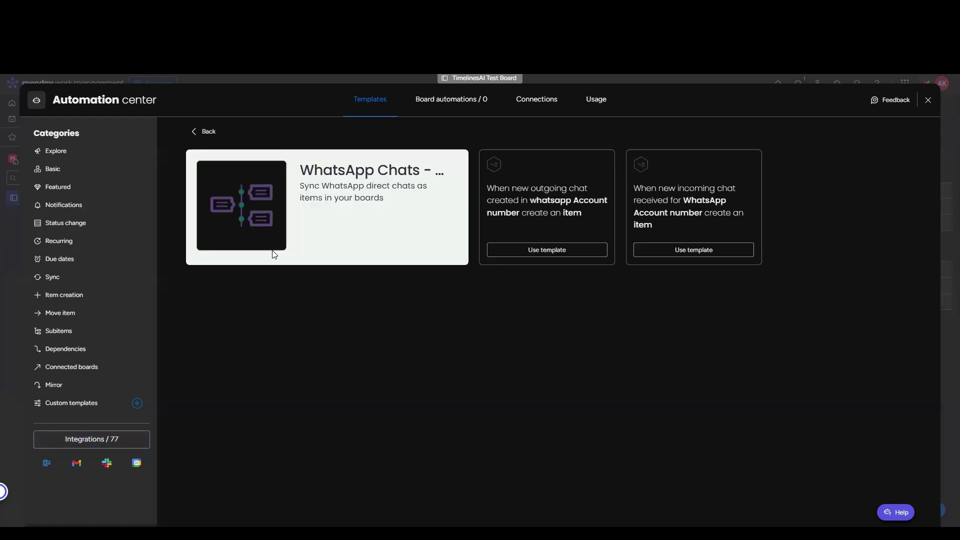
pyautogui.click(689, 219)
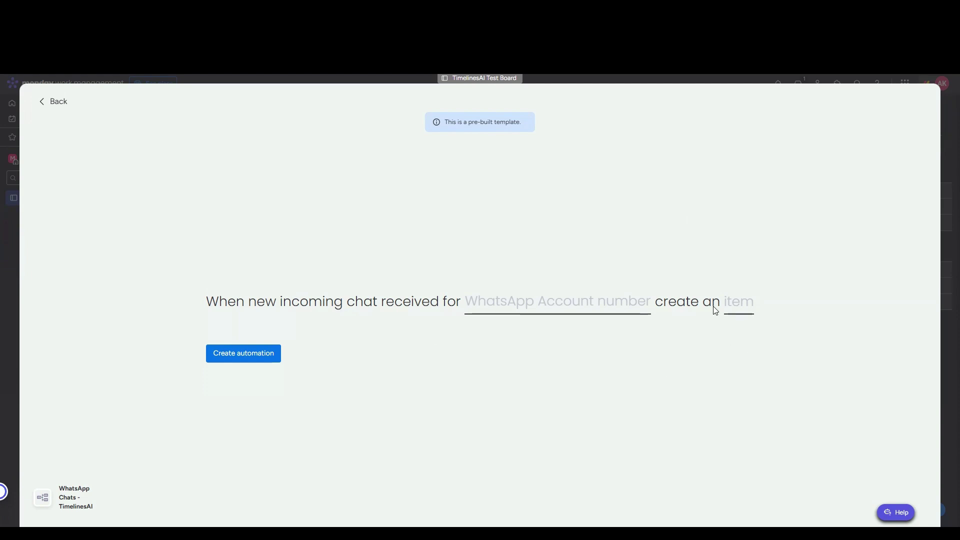
# Step: Set the trigger's WhatsApp Account number to the connected phone number instead of Any
pyautogui.click(581, 303)
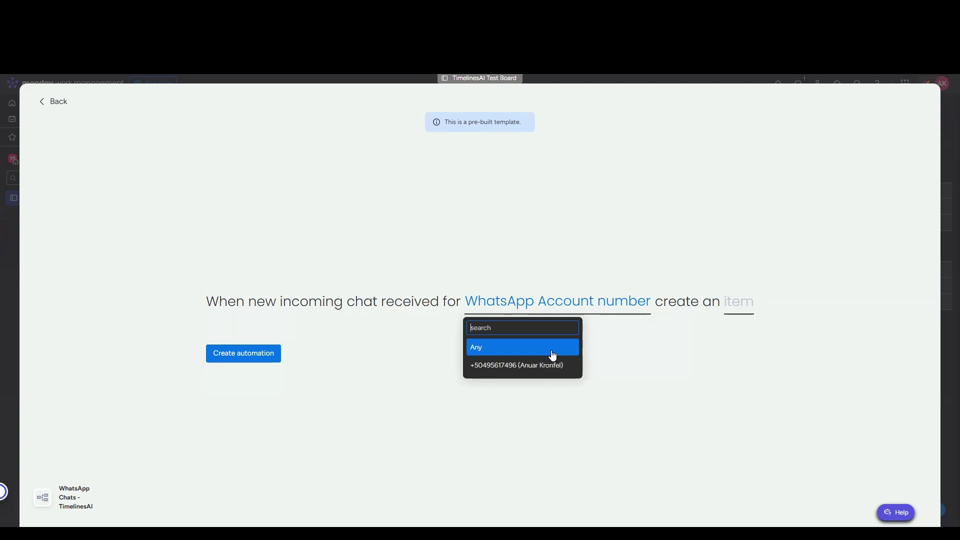
pyautogui.click(553, 354)
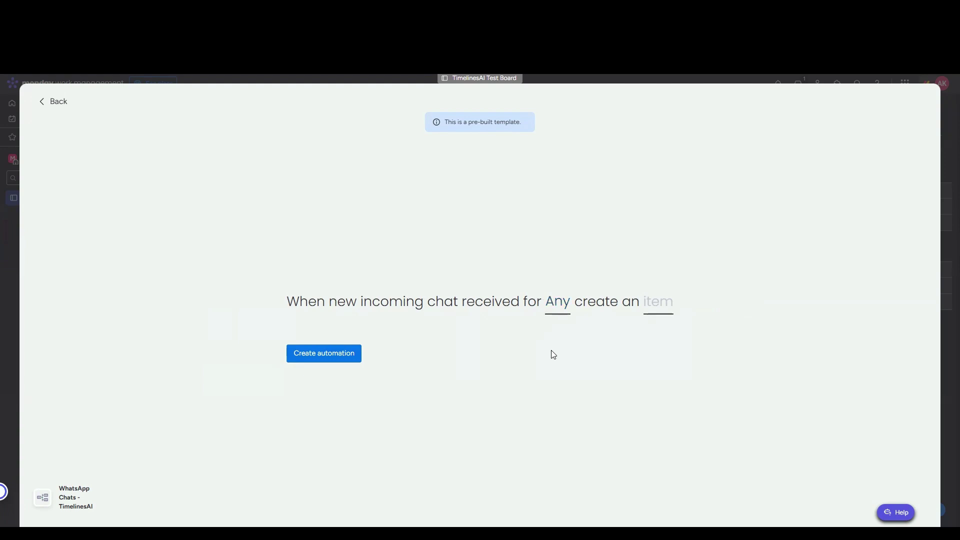
pyautogui.click(559, 307)
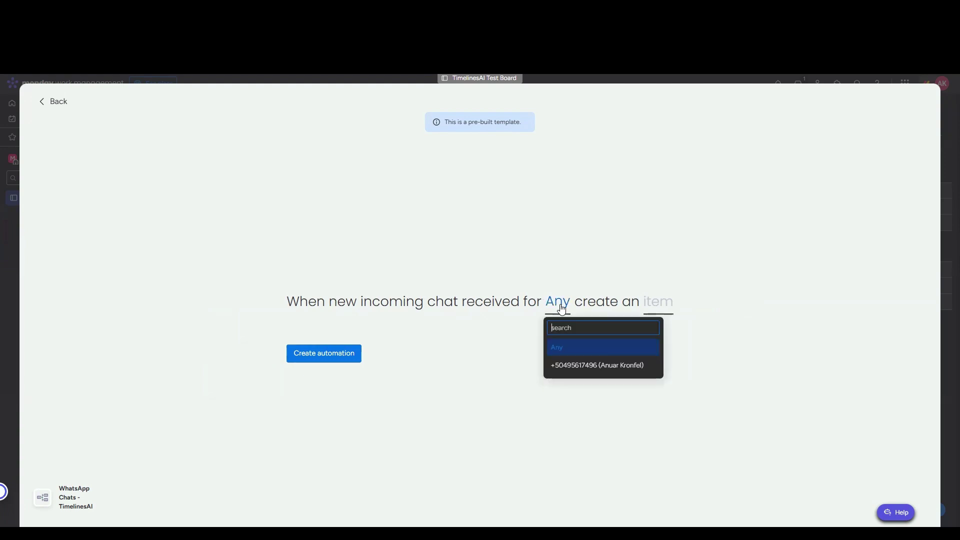
pyautogui.click(579, 365)
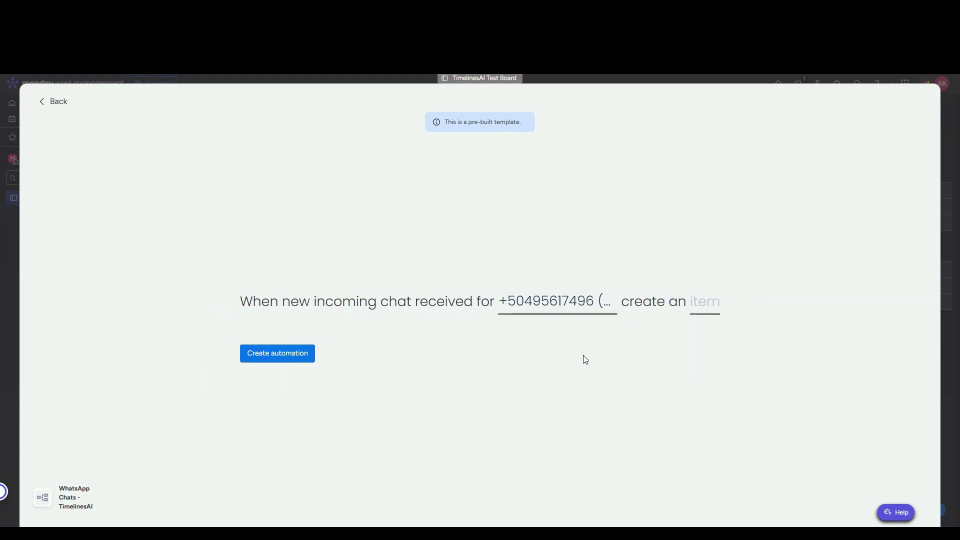
pyautogui.click(698, 315)
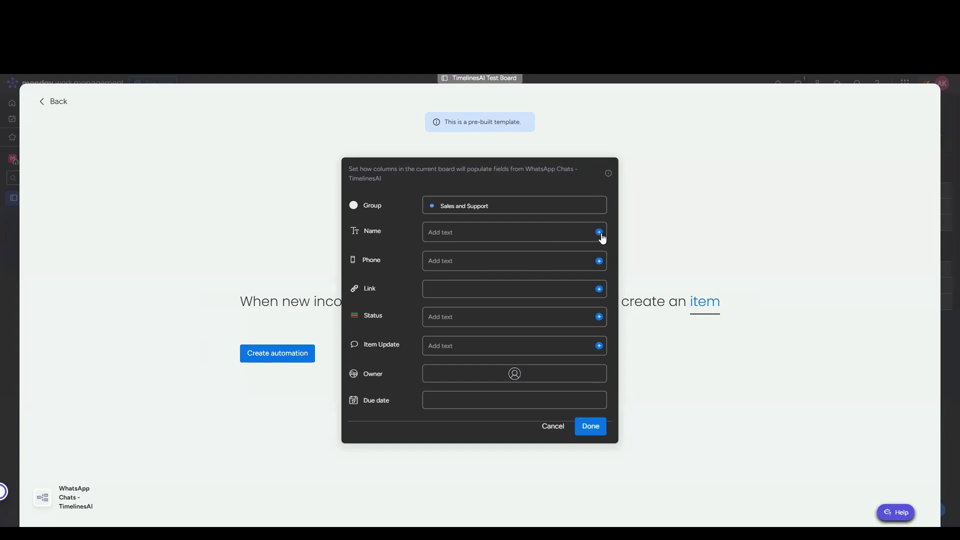
# Step: Map Name to the chat's Name, Phone to Phone number, and Link to Chat link
pyautogui.click(599, 233)
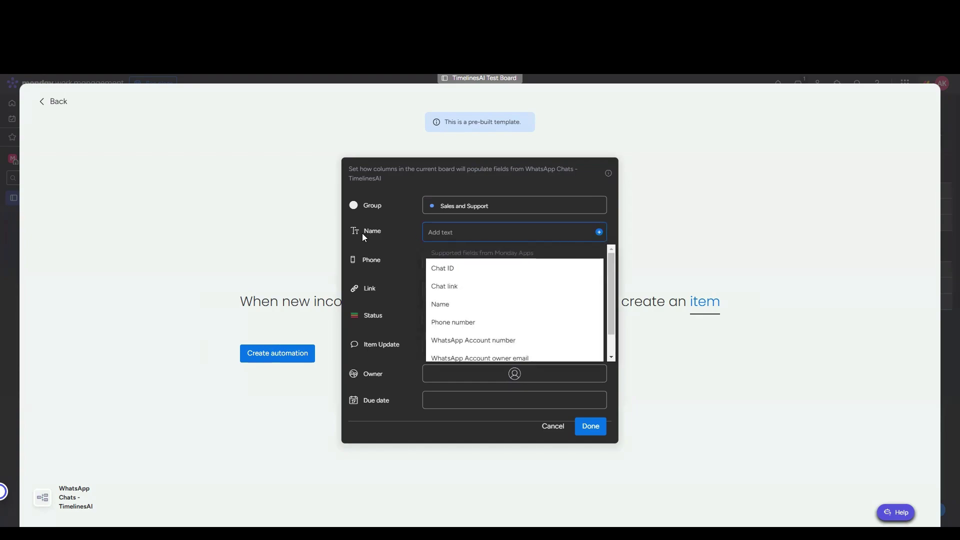
pyautogui.click(466, 304)
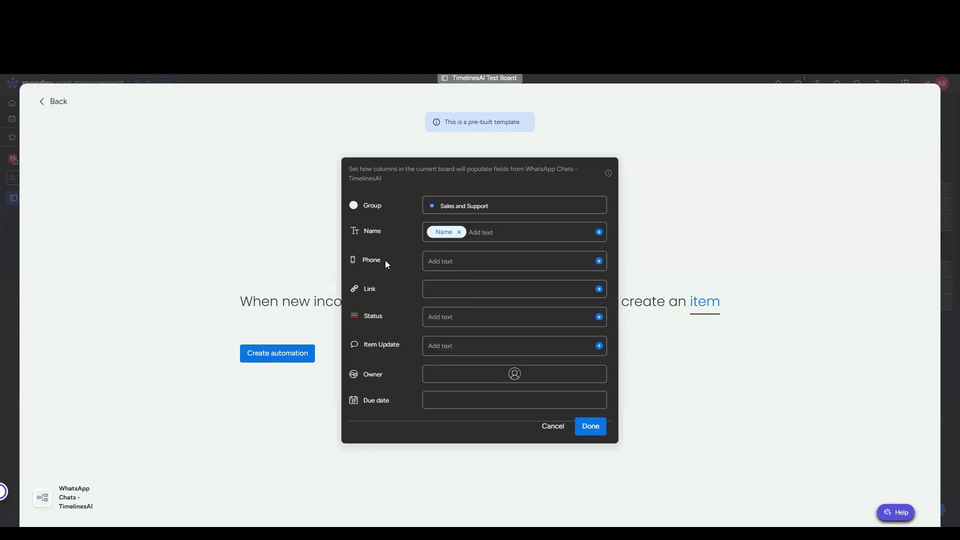
pyautogui.click(598, 262)
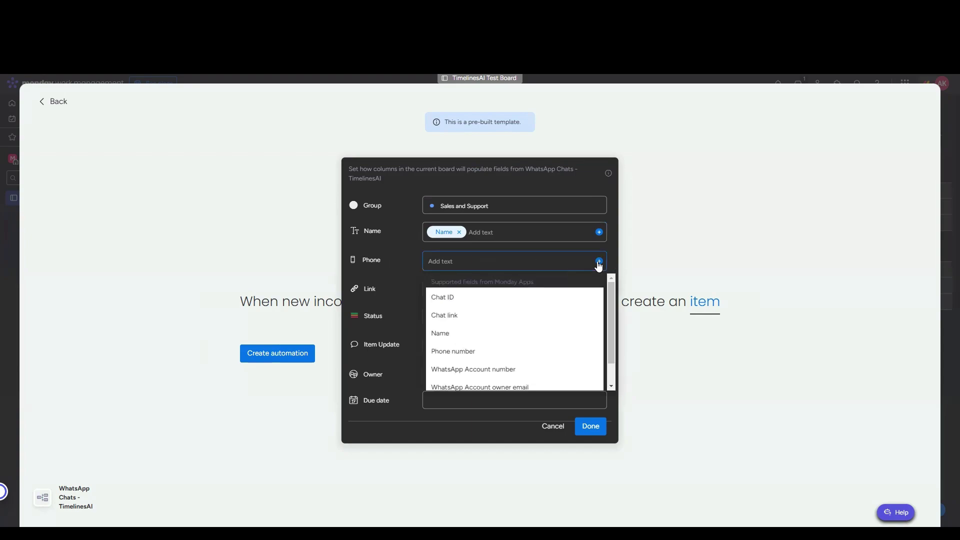
pyautogui.click(483, 352)
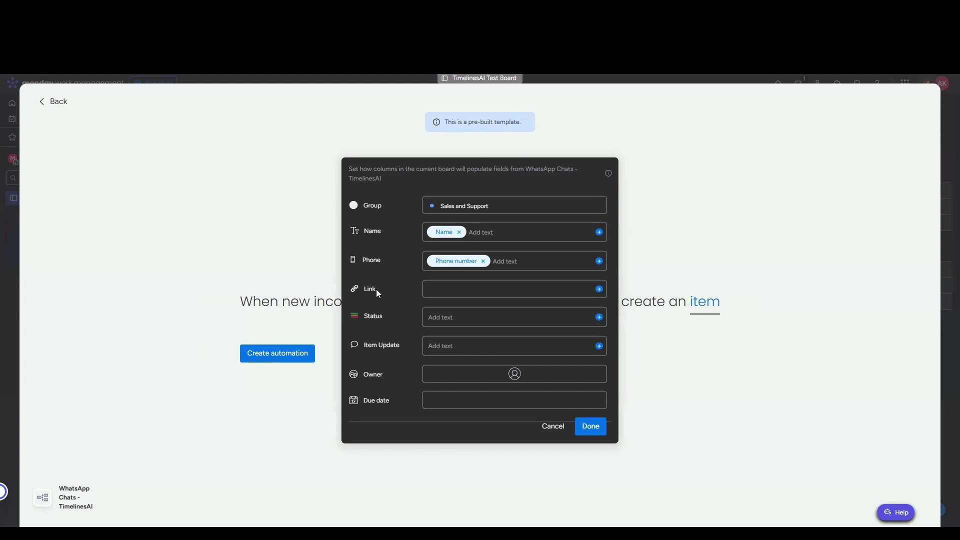
pyautogui.click(600, 290)
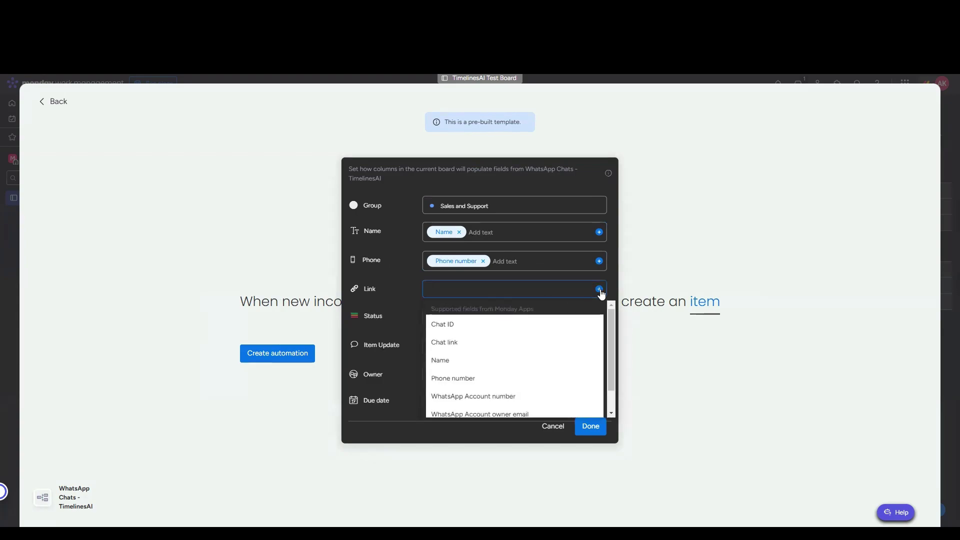
pyautogui.click(514, 342)
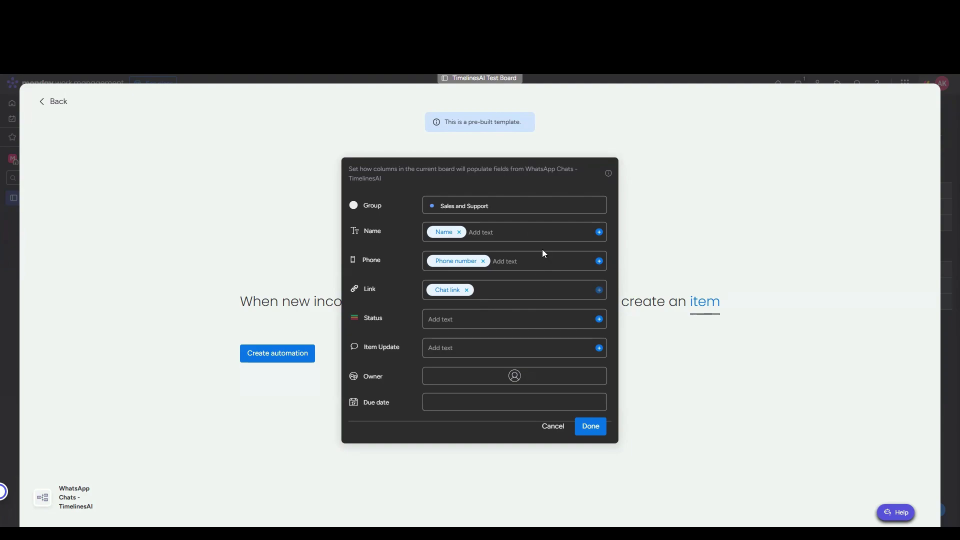
pyautogui.click(592, 428)
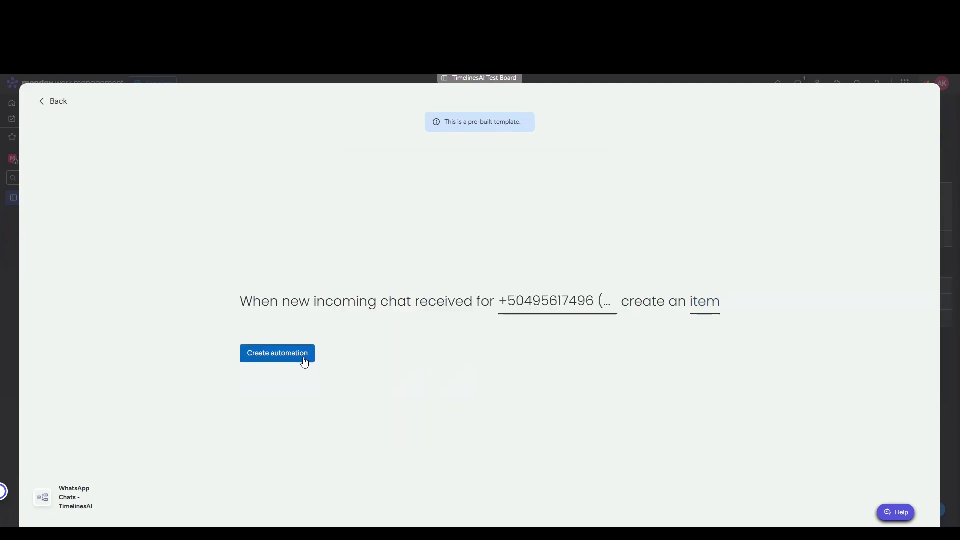
# Step: Create the incoming-chat automation and close the Automation center
pyautogui.click(277, 353)
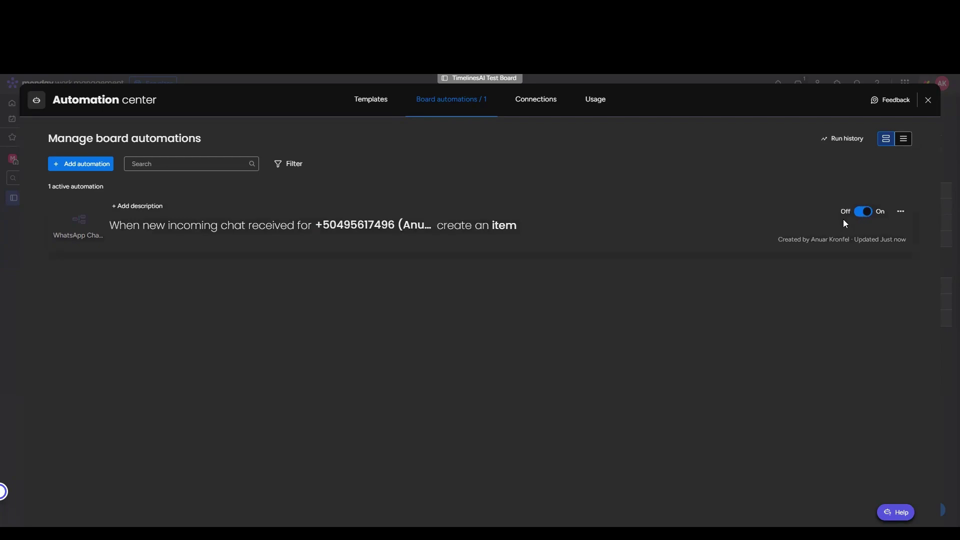
pyautogui.click(927, 101)
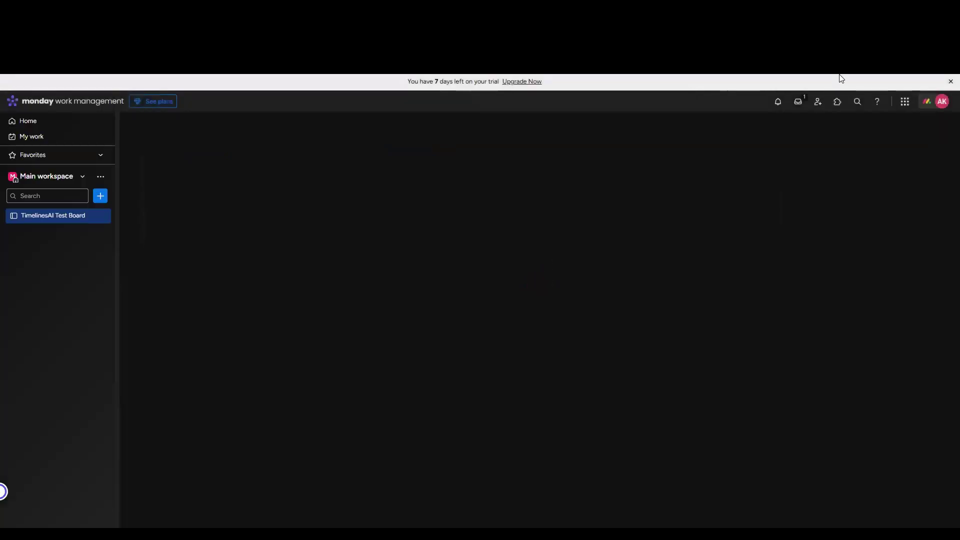
# Step: Dismiss the trial banner and start a reply in the TimelinesAI Support chat
pyautogui.click(950, 81)
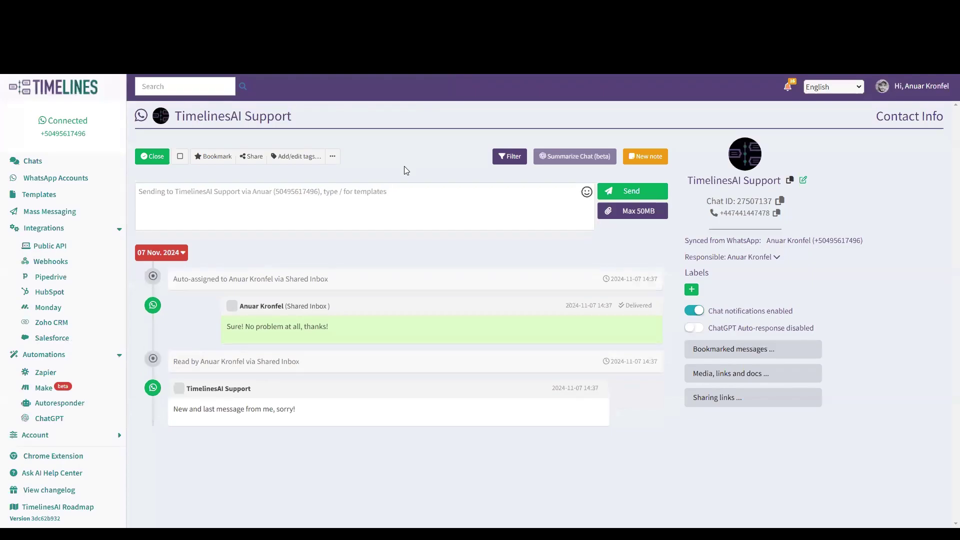
pyautogui.click(416, 215)
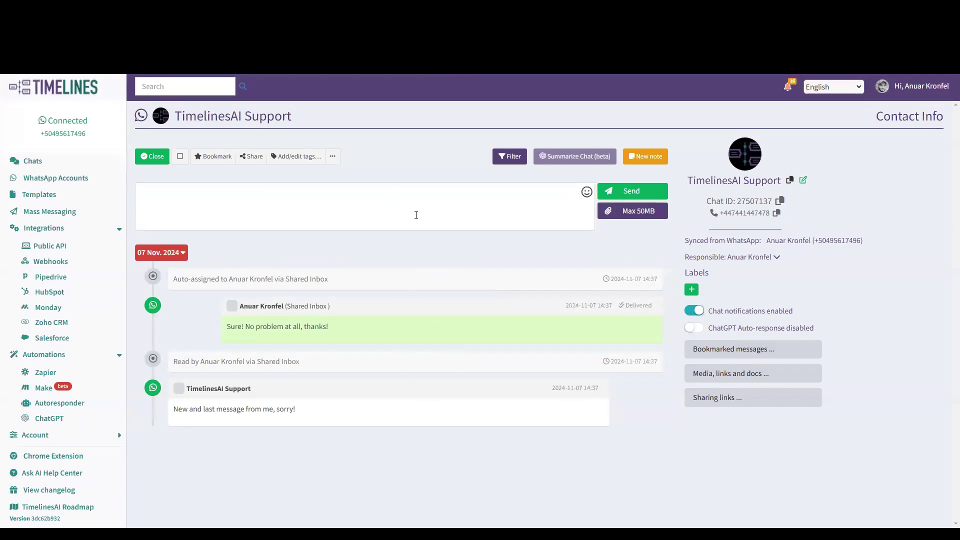